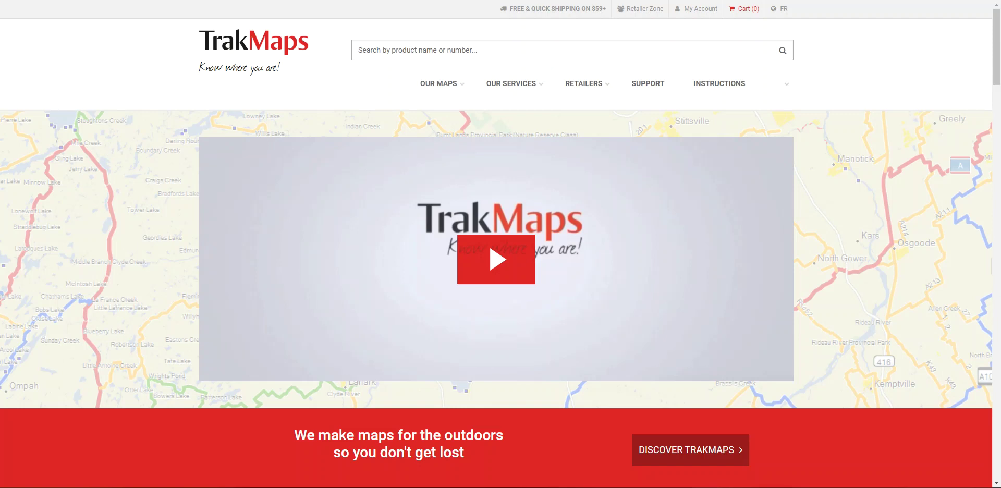
Open the Custom Maps page from the printed maps section.
mouse_move(432, 93)
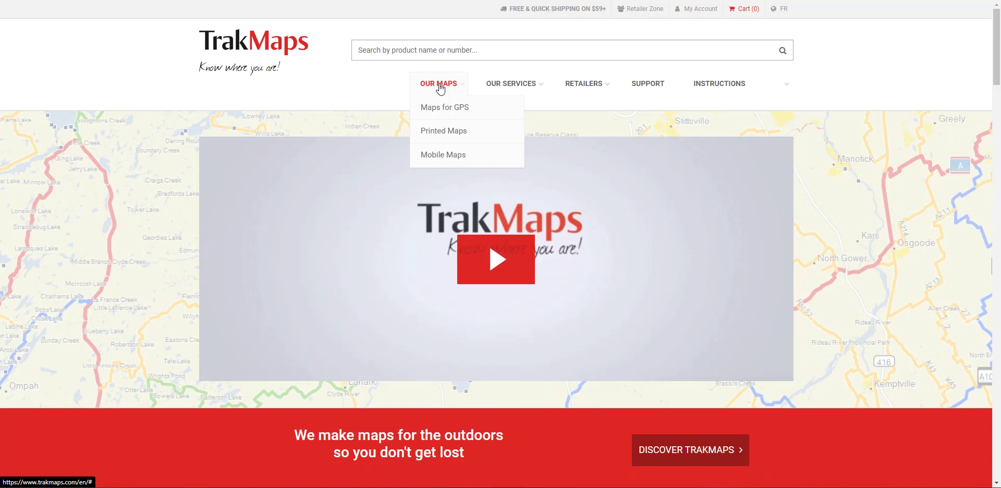
click(451, 136)
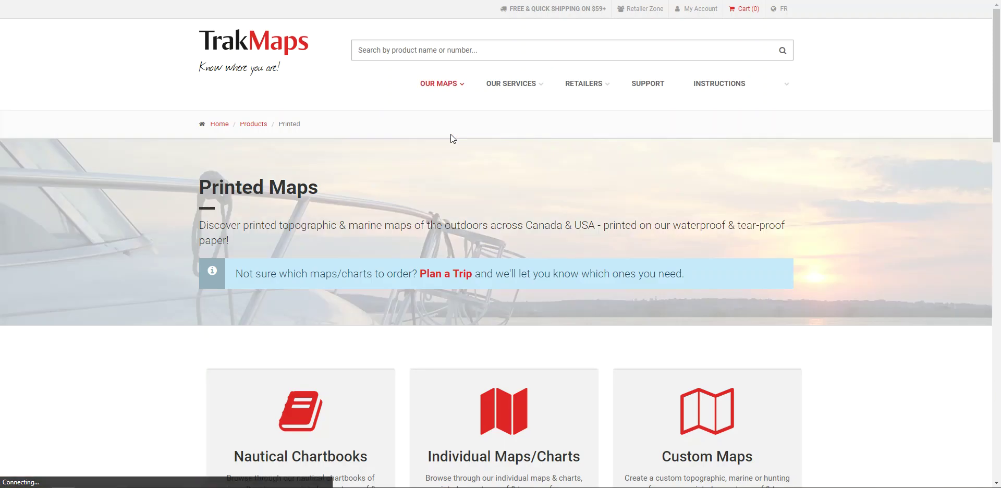
scroll(450, 134, down, 1)
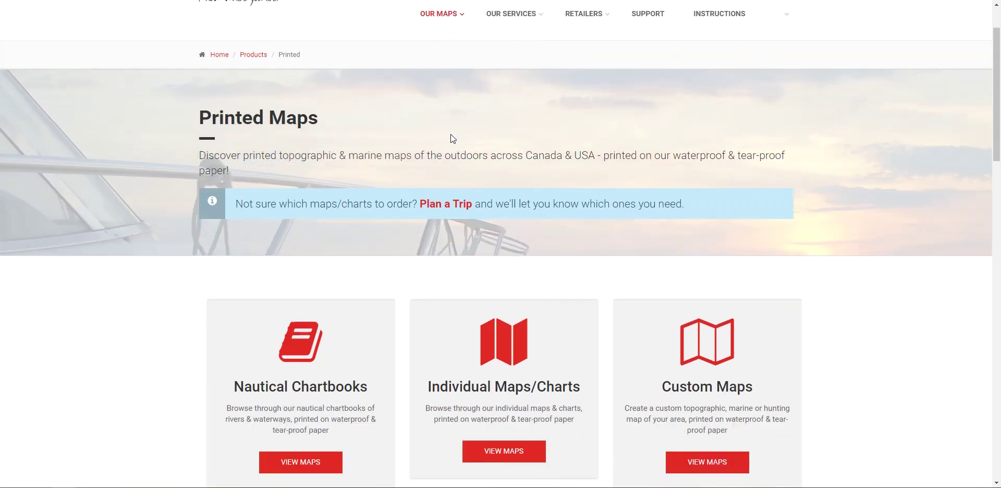
scroll(319, 282, down, 2)
scroll(295, 248, down, 1)
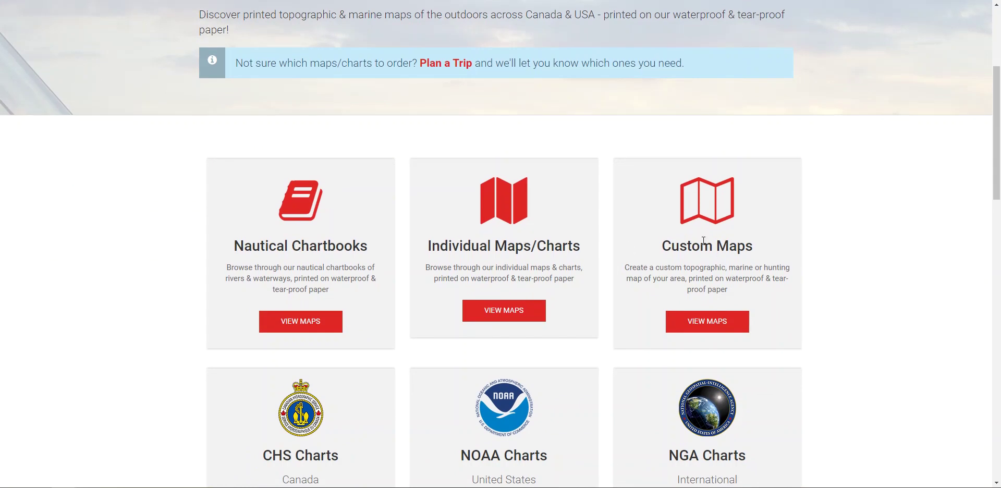
click(708, 323)
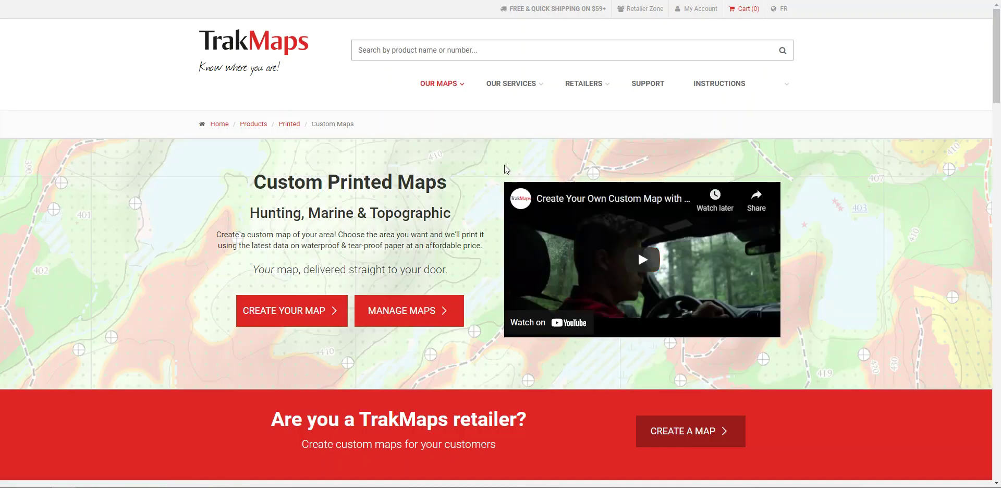
Review the custom map types offered, including Hunting, and start creating a custom map.
scroll(504, 169, down, 8)
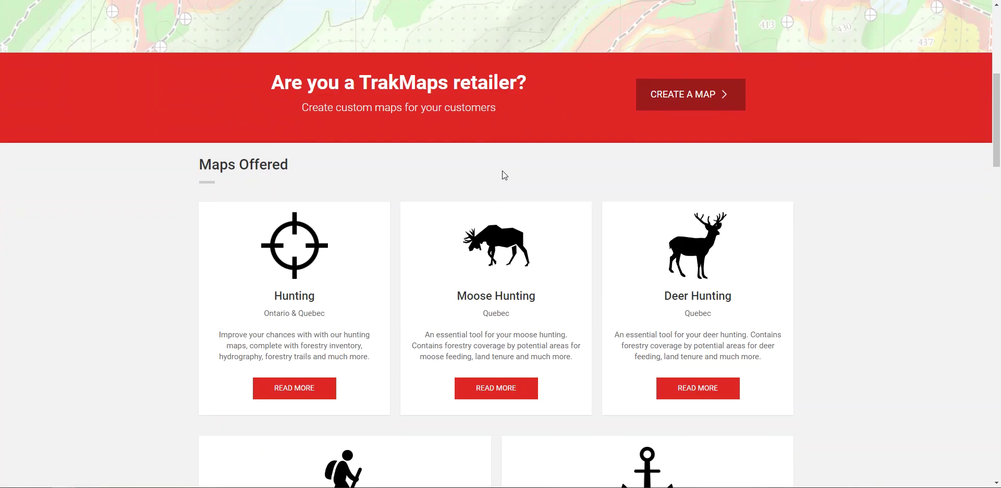
scroll(503, 172, down, 2)
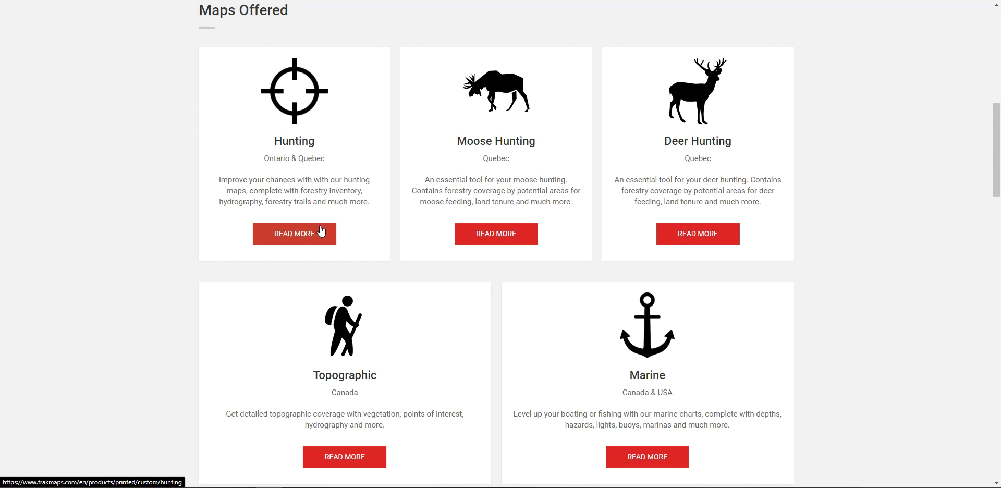
click(320, 231)
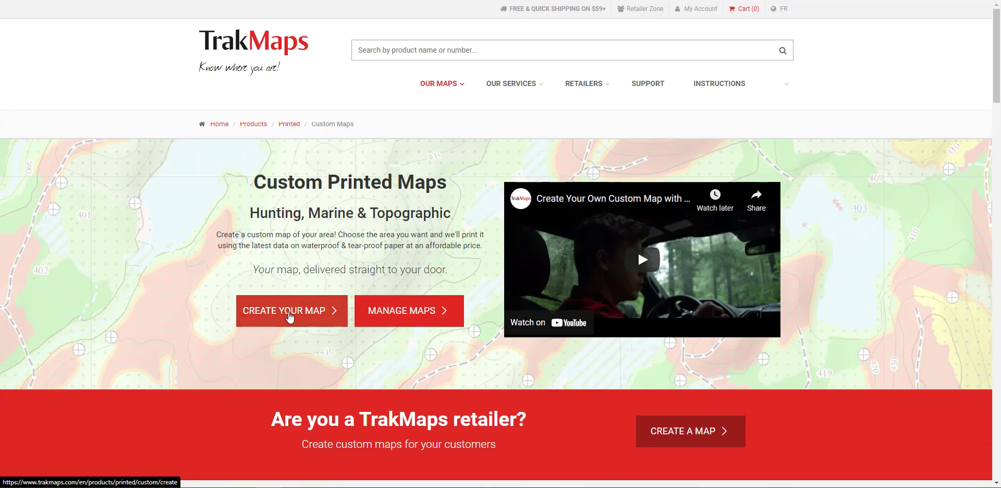
click(290, 316)
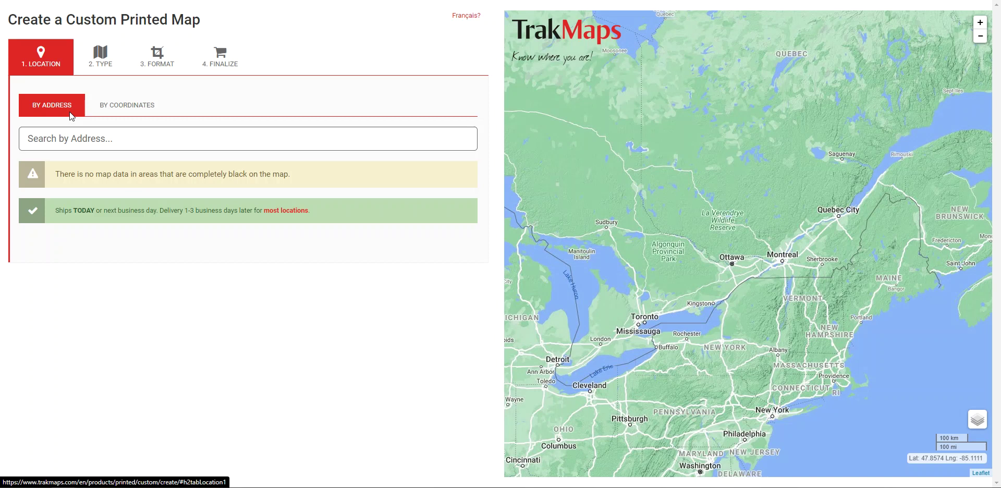
Check the coordinates option and set the map location by address to Lake of the Woods, ON, Canada.
click(107, 104)
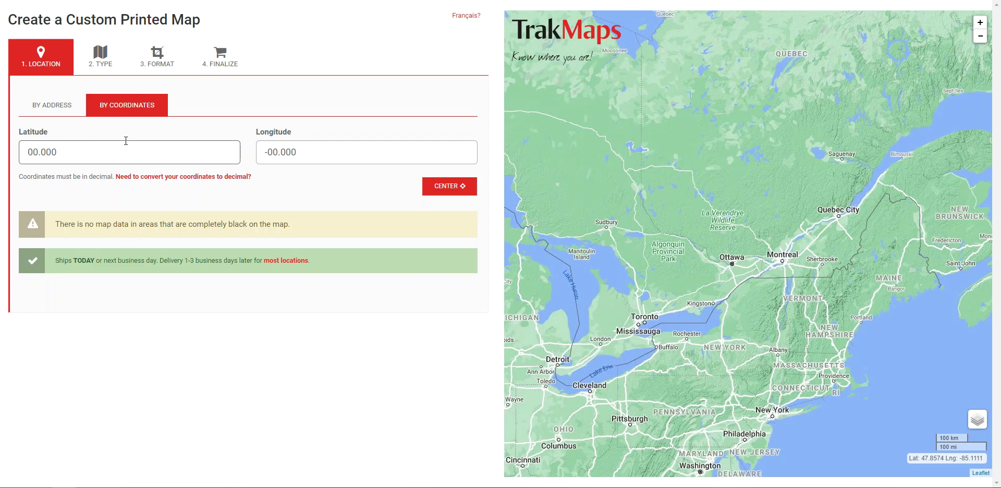
click(74, 112)
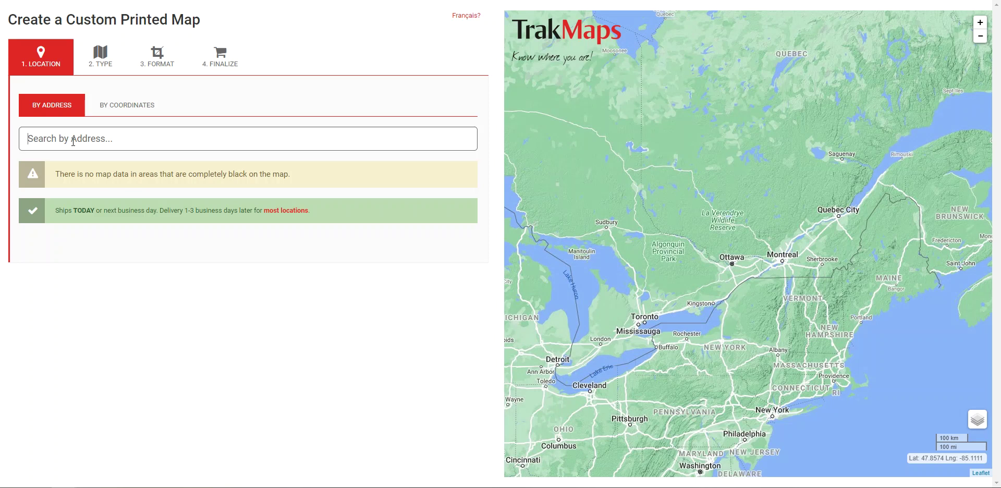
text(lake)
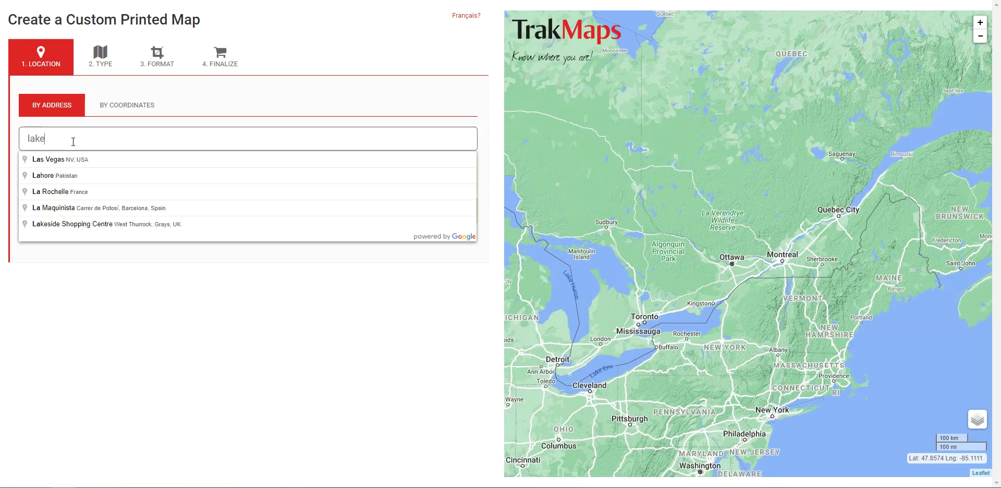
text( of the)
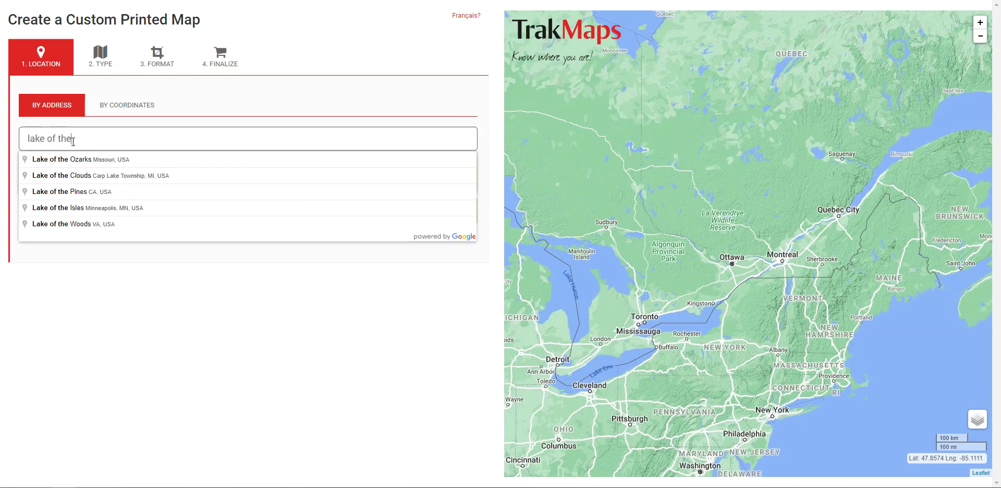
text( w)
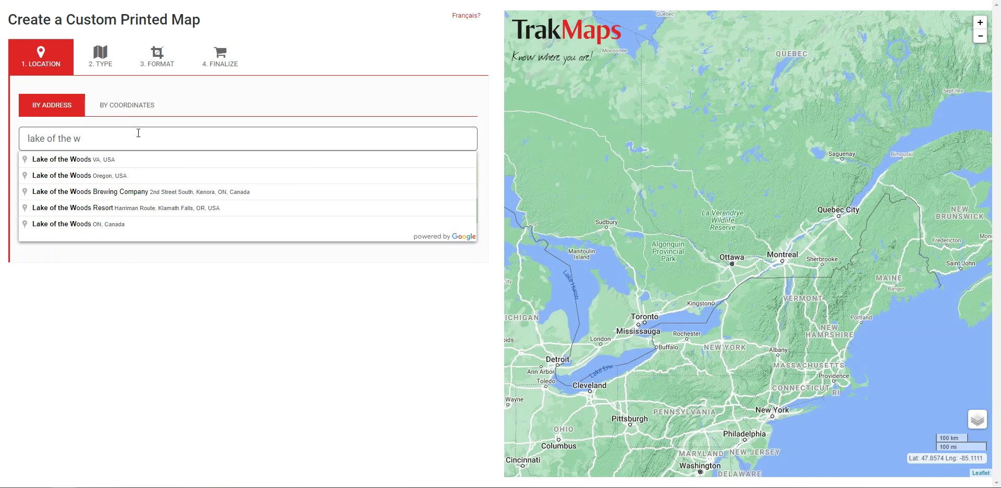
click(111, 229)
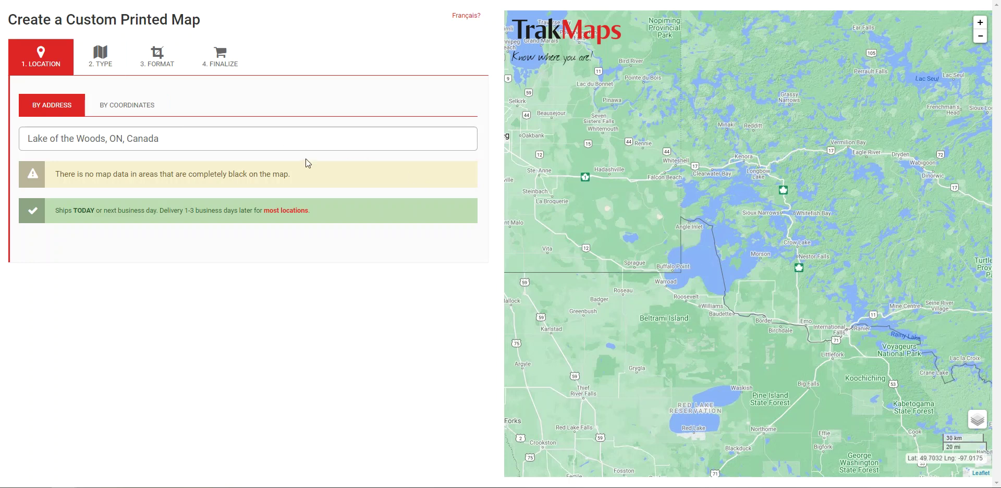
Set the map type to Topographic and look through its enlarged example maps.
click(103, 71)
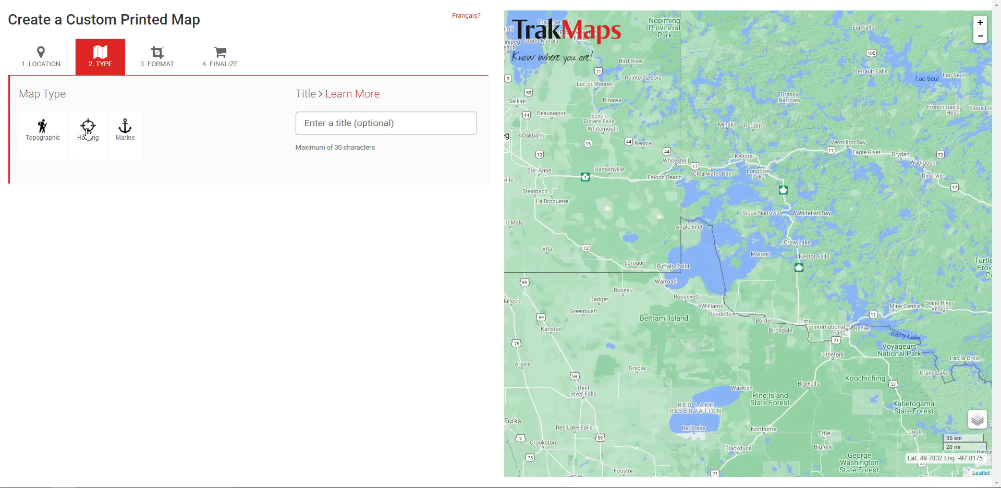
click(49, 139)
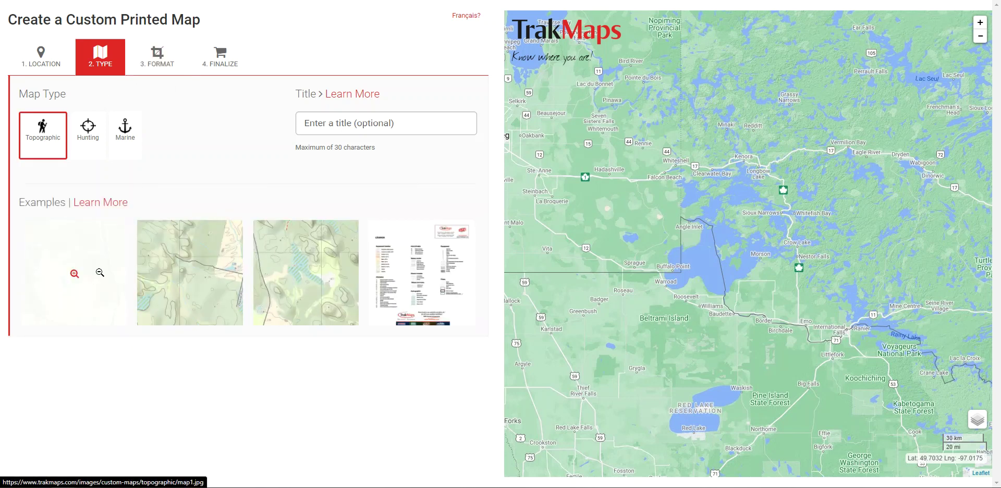
click(100, 273)
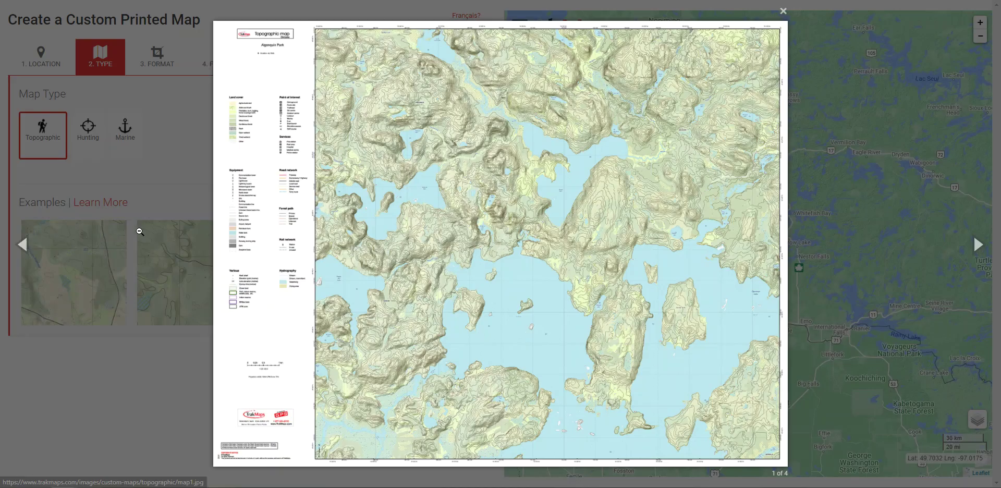
click(186, 269)
click(187, 269)
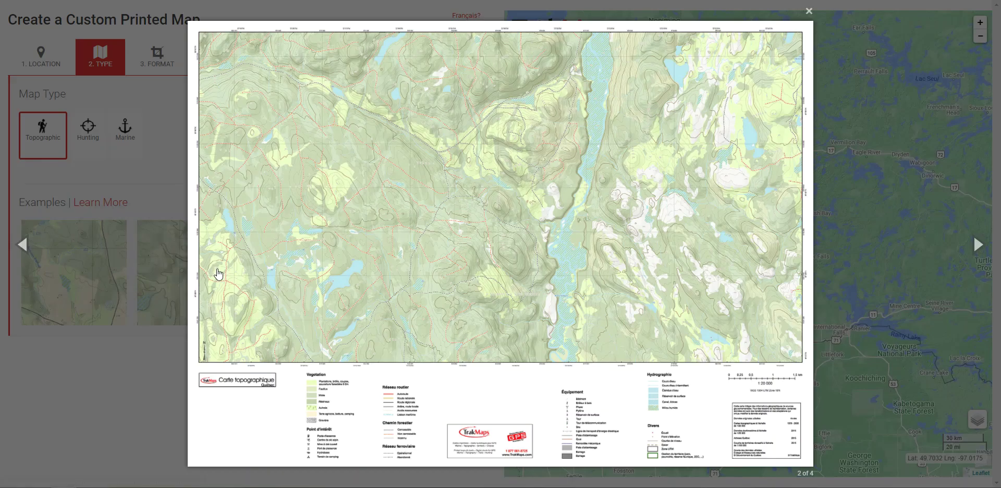
click(163, 176)
click(334, 291)
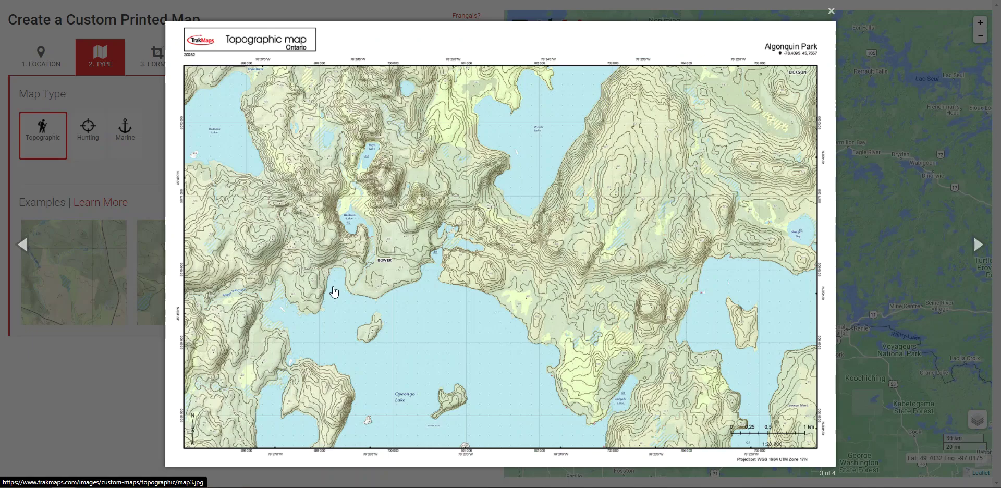
click(137, 188)
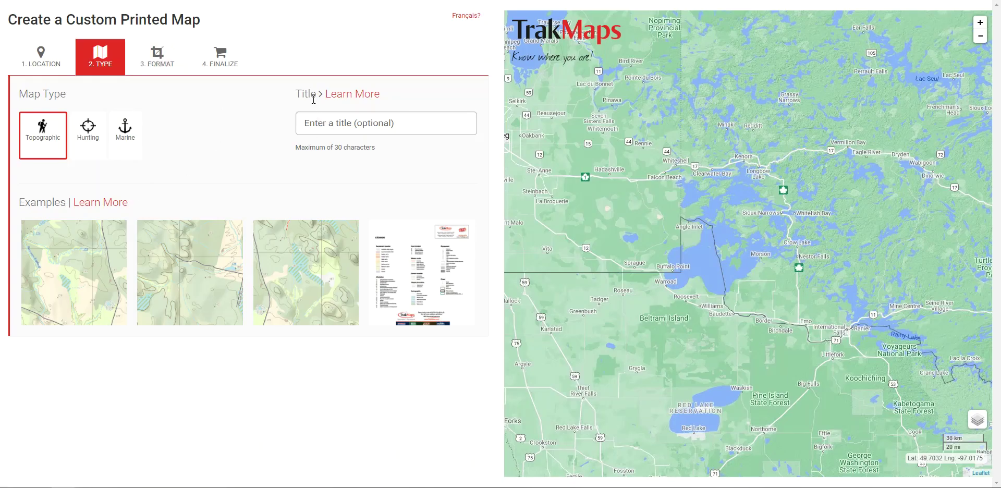
Enter "Lake of the Woods" as the map title.
click(322, 129)
text(Lak)
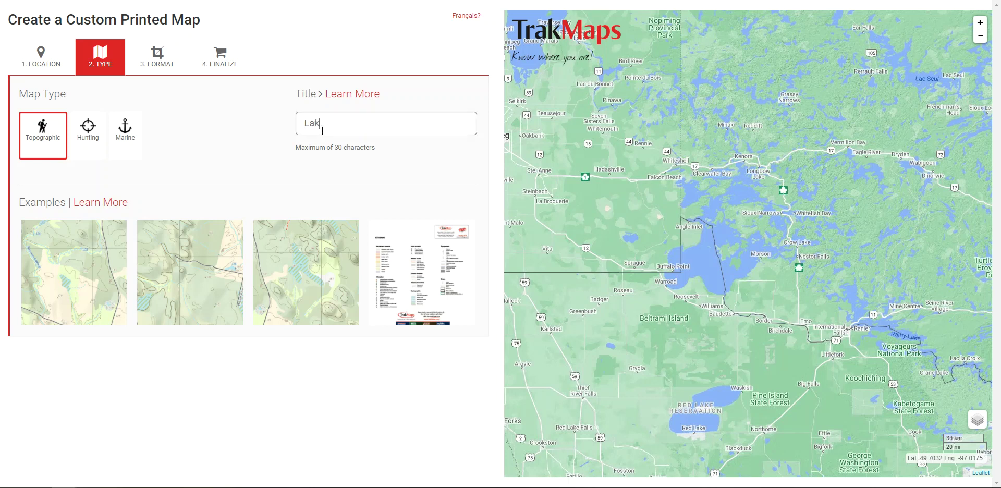
text(e of the Woods)
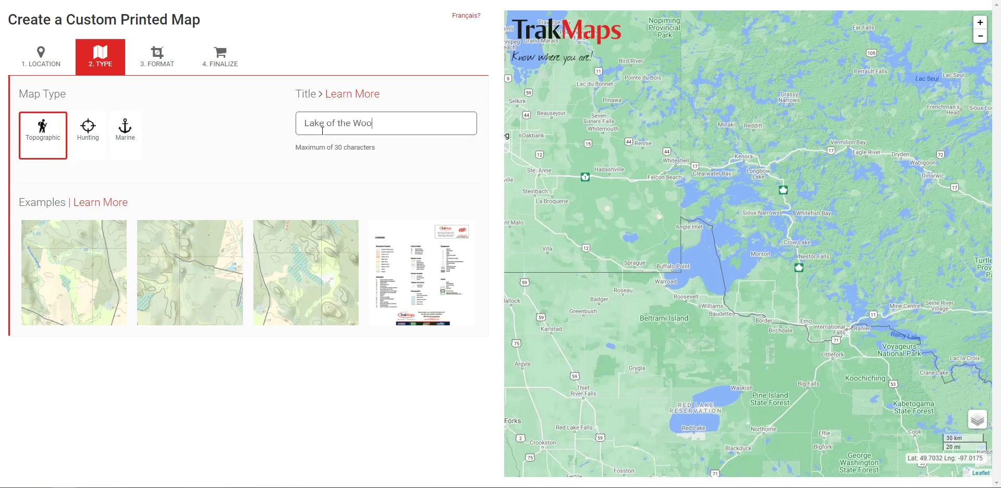
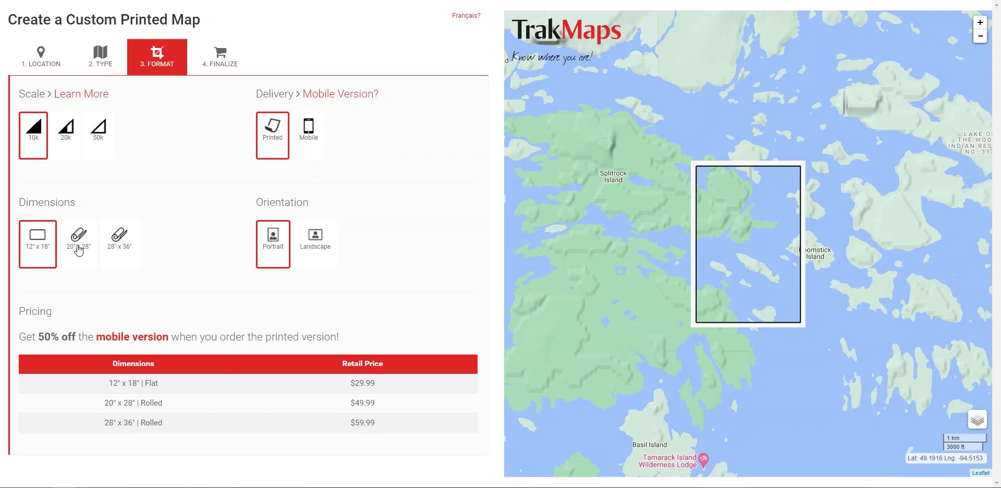
Set the map dimensions to 20" x 28" and reposition the print area over the Big Island reserve.
click(79, 251)
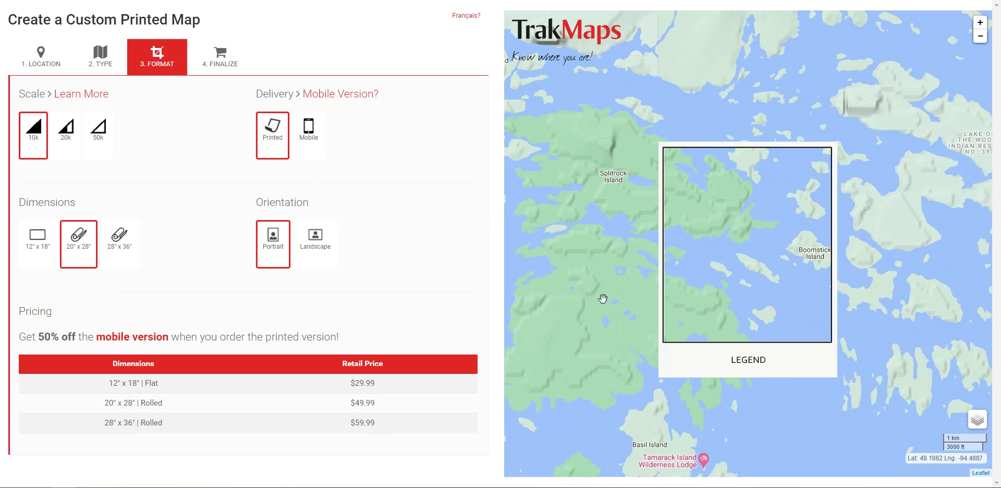
drag(592, 313, 595, 300)
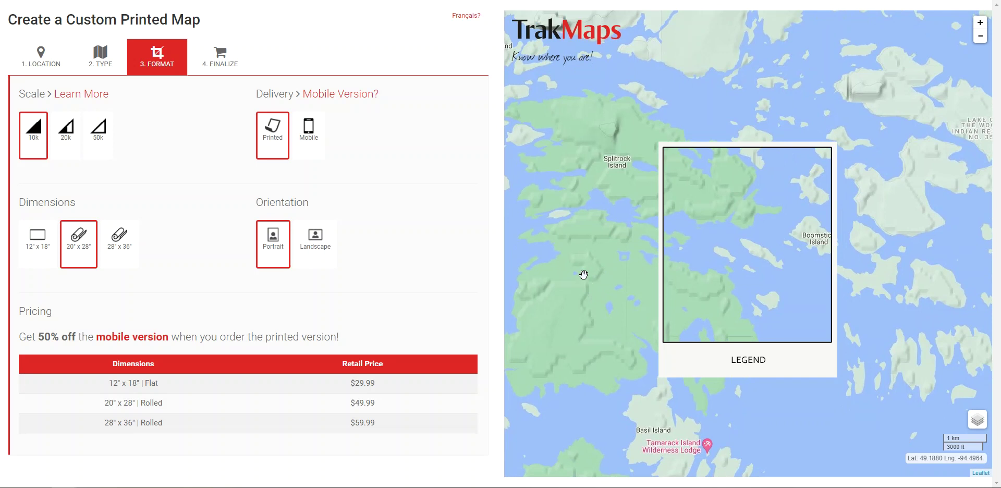
drag(584, 274, 653, 265)
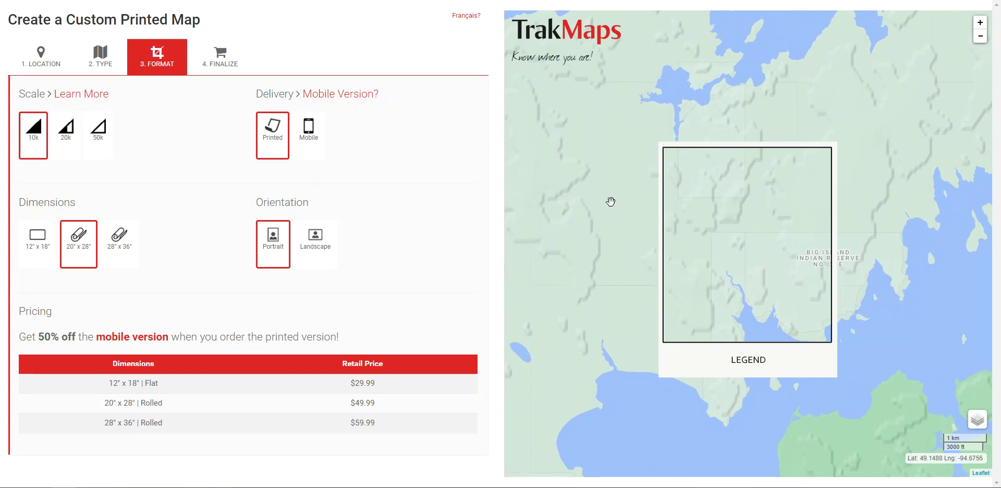
drag(584, 261, 547, 302)
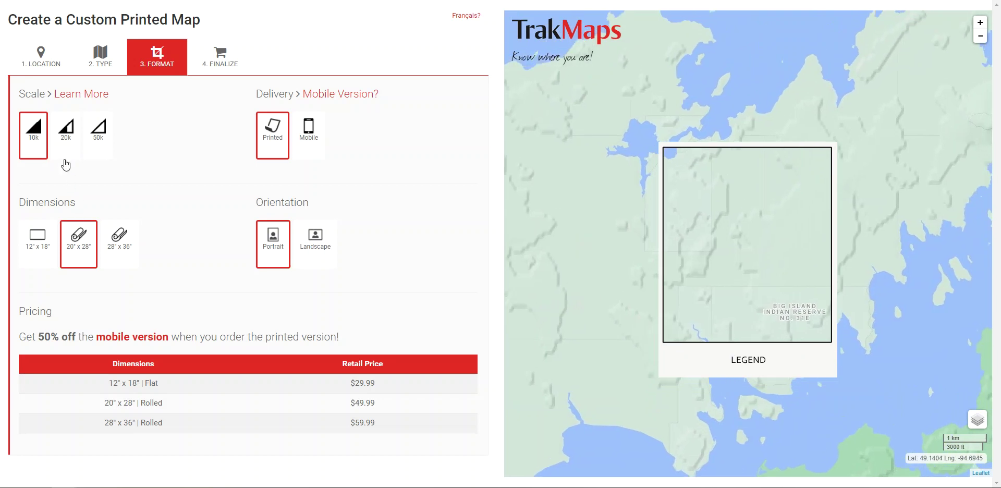
Compare the map coverage at the 20k and 50k scales and return the scale to 10k.
click(65, 136)
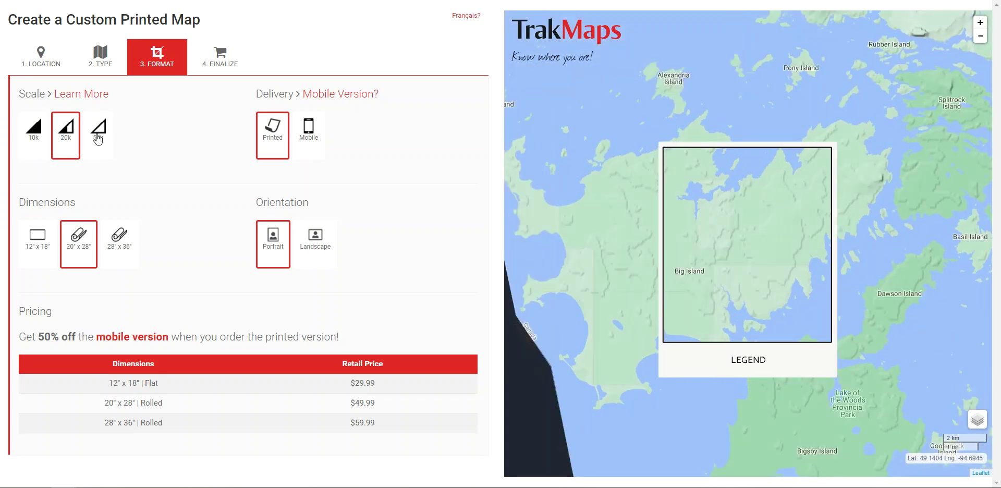
click(99, 139)
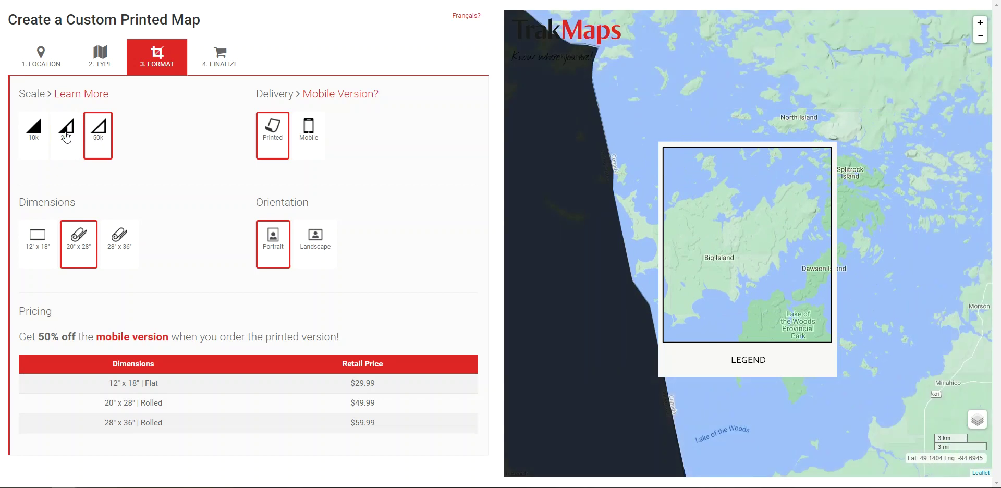
click(66, 136)
click(33, 135)
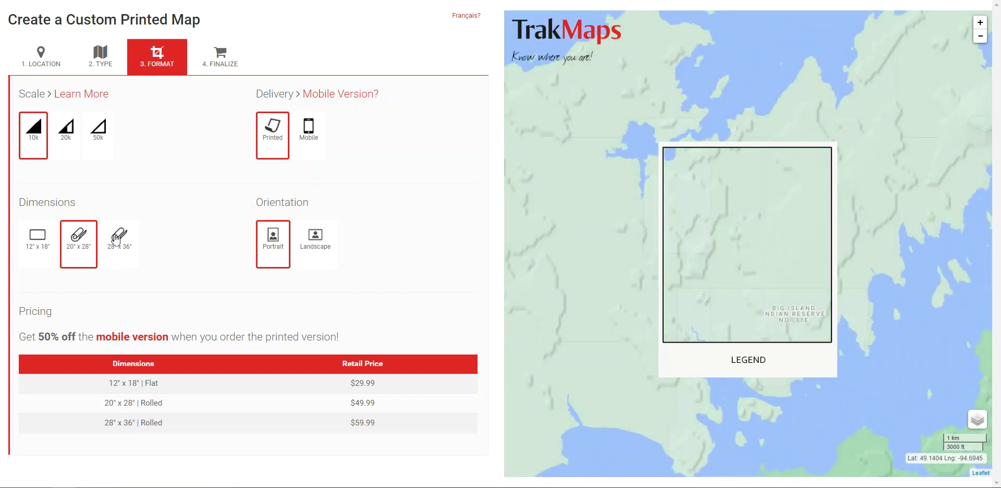
Set the format to 28" x 36" landscape with mobile delivery added to printed, and shift the print area slightly northwest.
click(116, 243)
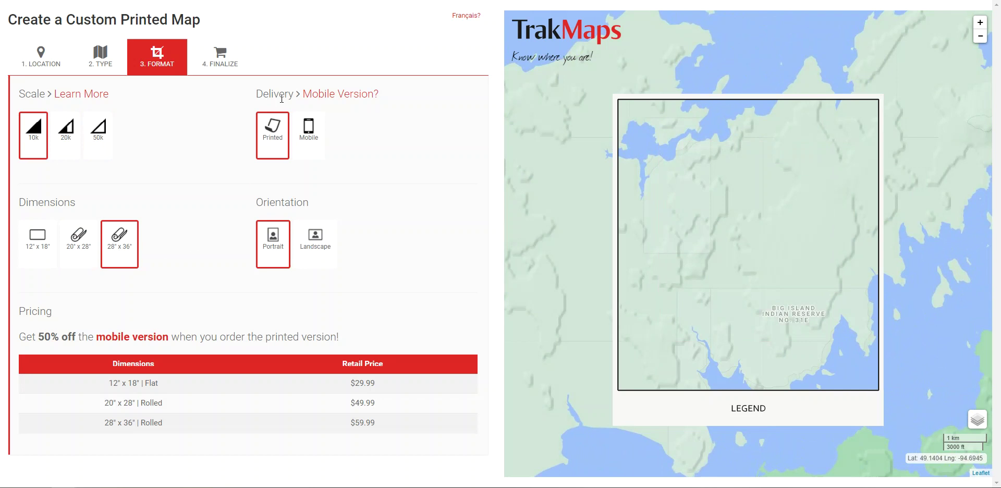
click(309, 142)
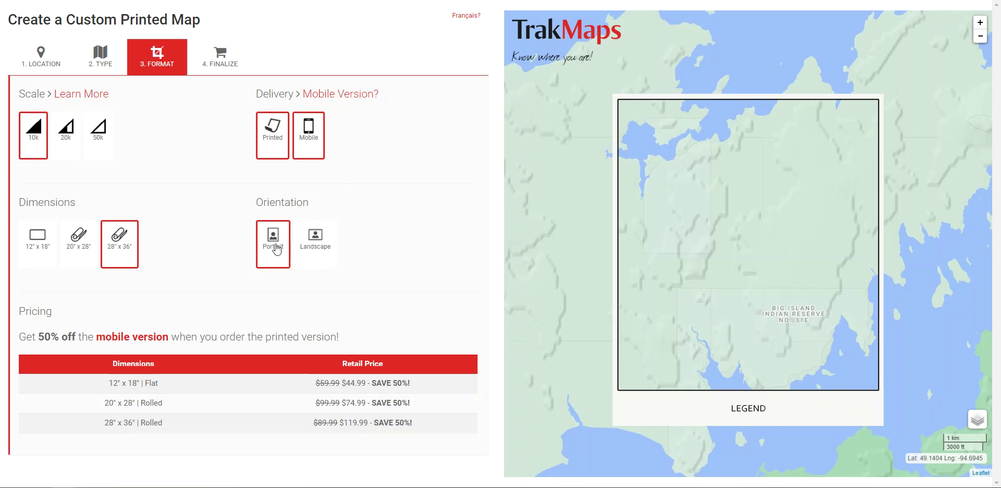
click(324, 252)
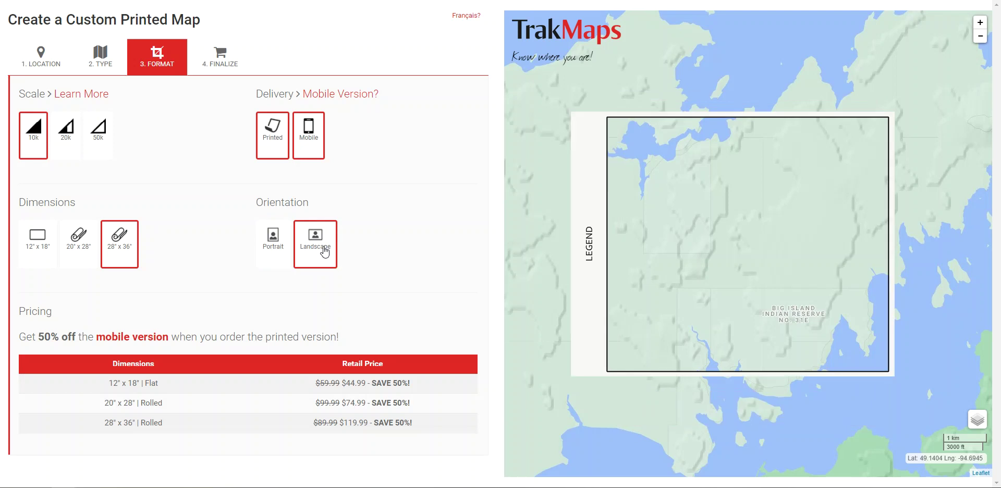
drag(527, 262, 553, 312)
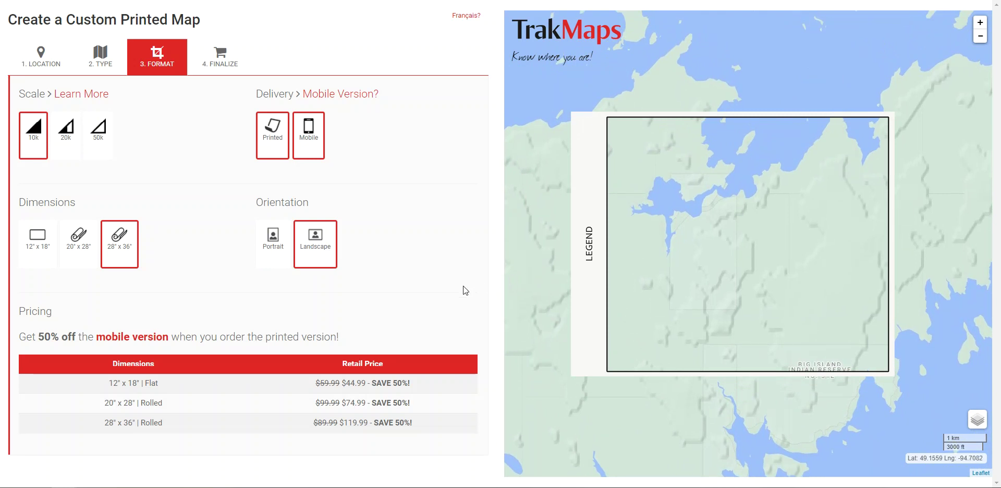
Finalize the order by accepting the terms and map choice, and add the custom map to the cart.
click(224, 60)
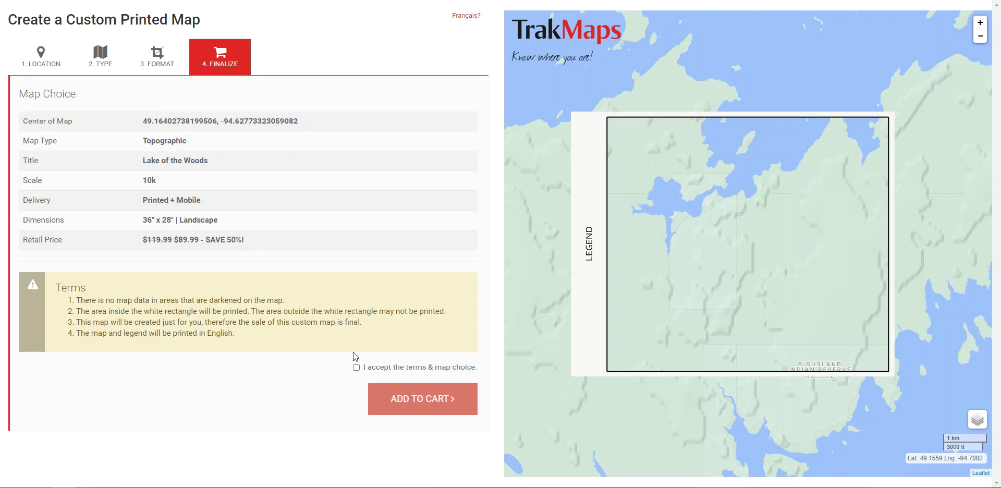
click(357, 369)
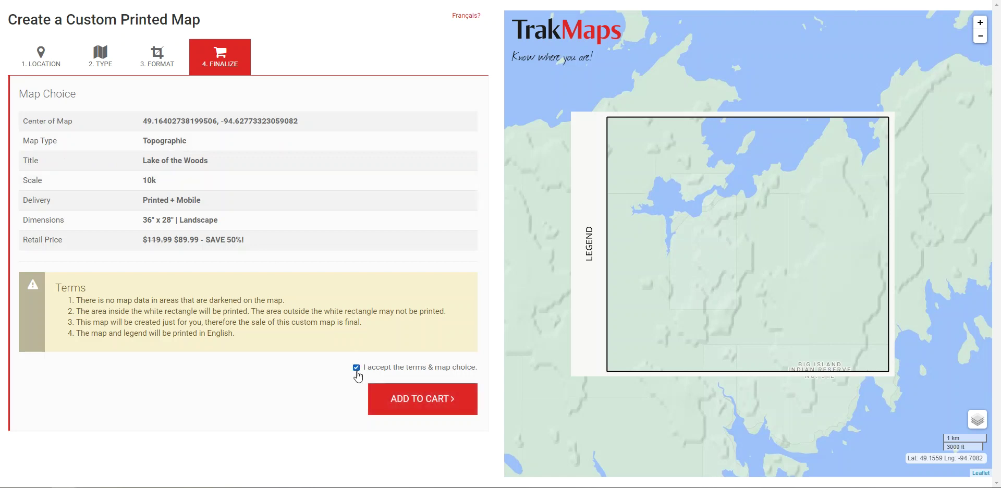
drag(56, 287, 258, 346)
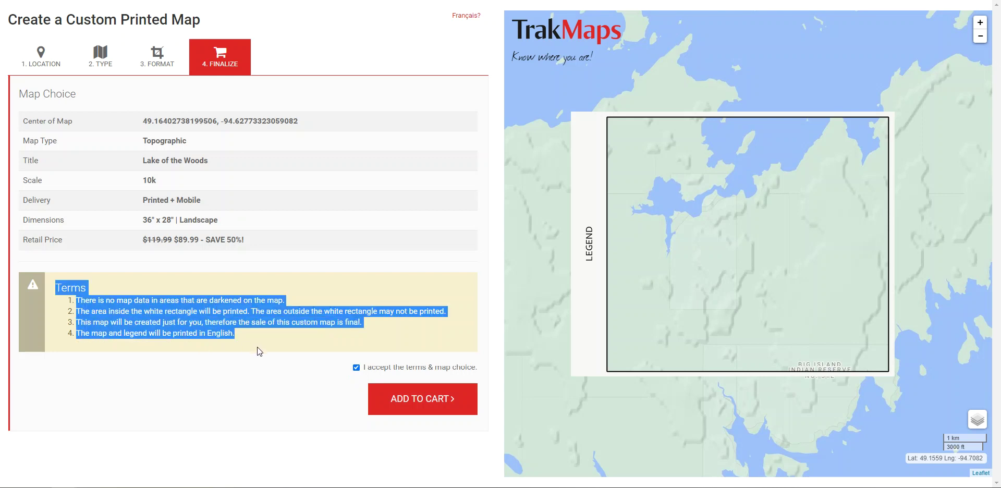
click(256, 342)
click(418, 400)
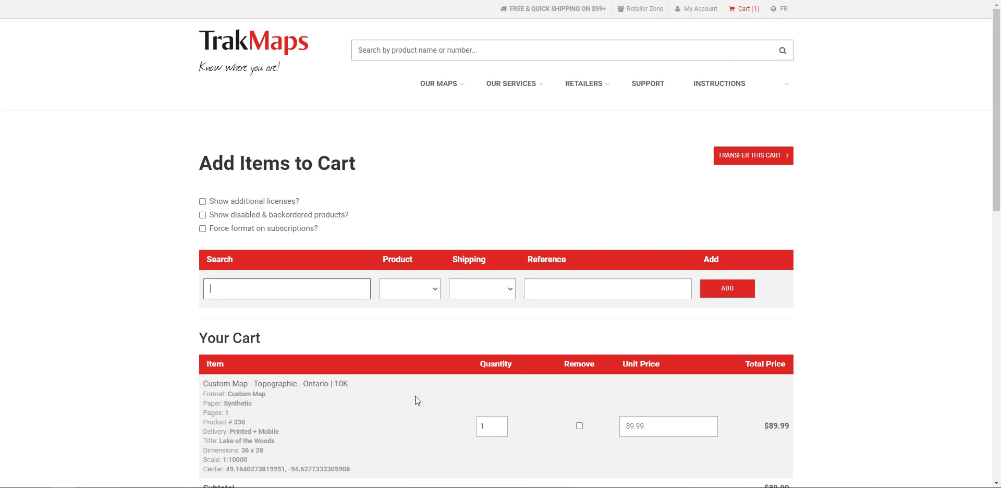
scroll(450, 308, down, 1)
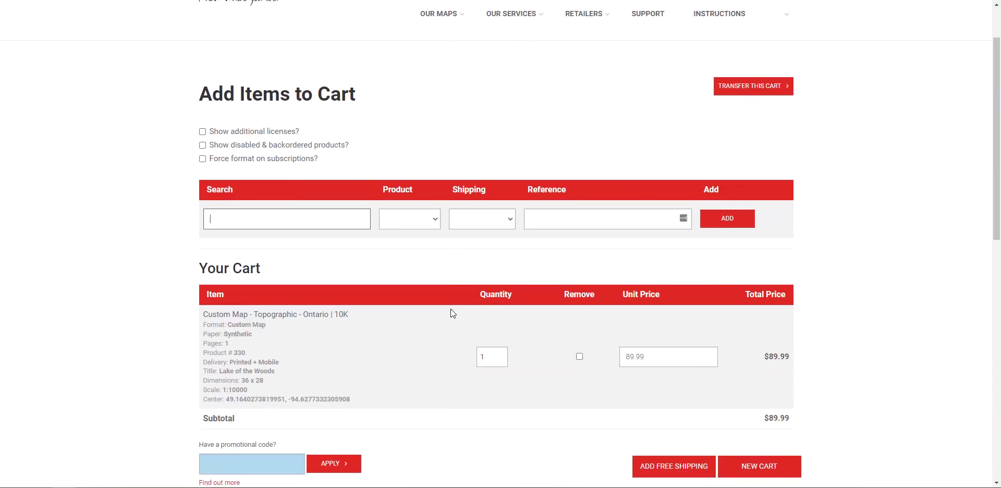